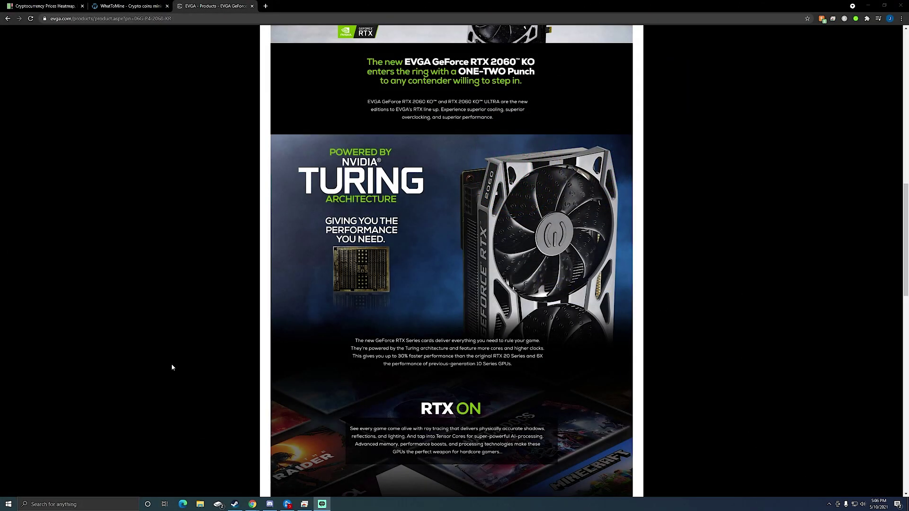
# Scroll up the EVGA RTX 2060 KO product page, then switch to the Test Bench desktop
pyautogui.scroll(1, 674, 356)
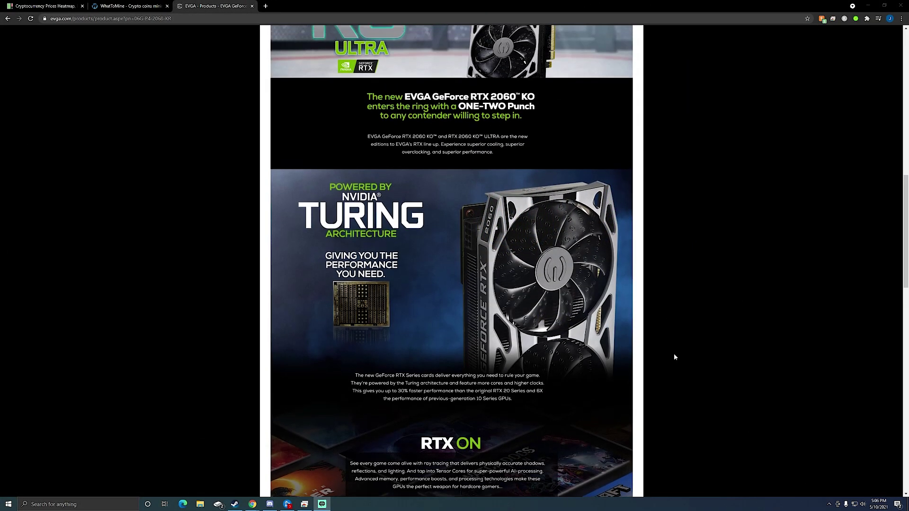
pyautogui.scroll(2, 674, 357)
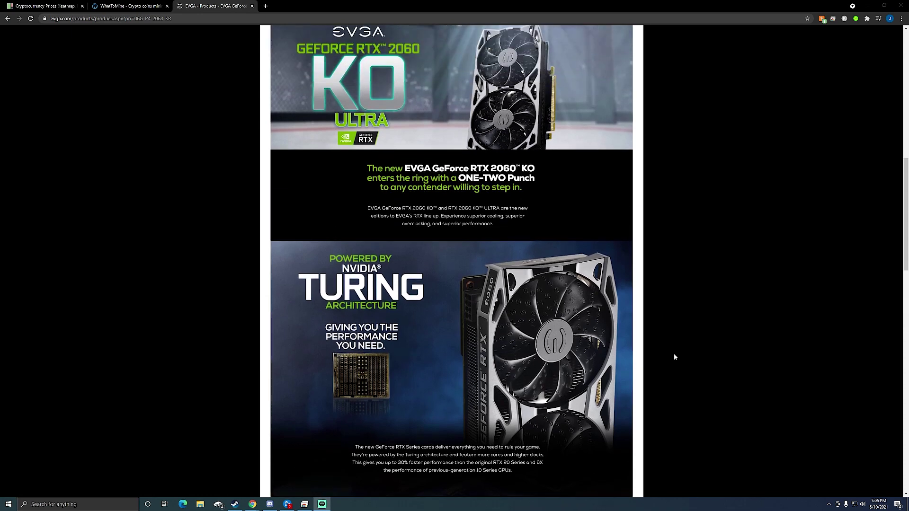
pyautogui.scroll(1, 675, 358)
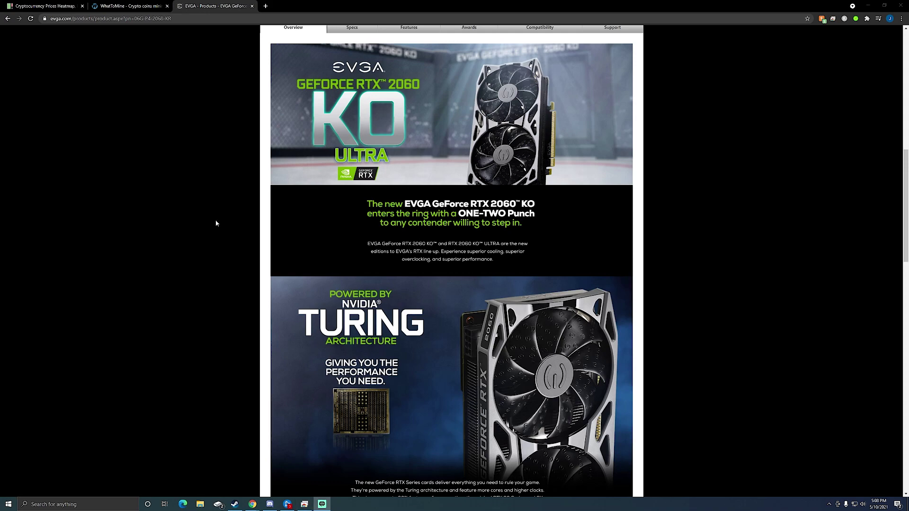
pyautogui.click(304, 504)
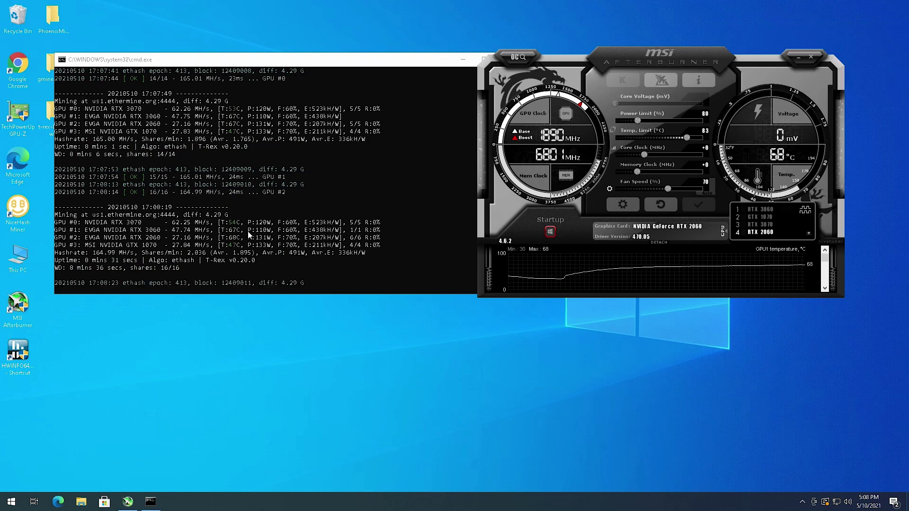
pyautogui.click(765, 209)
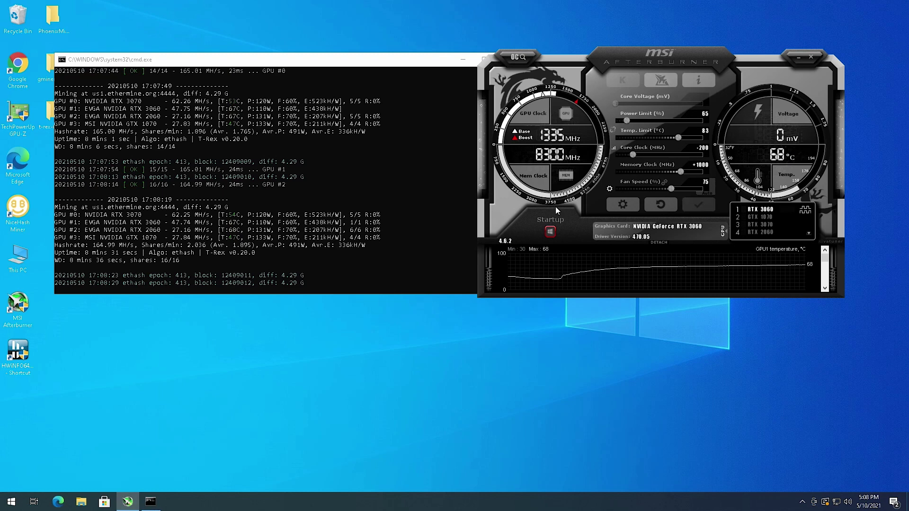
pyautogui.click(767, 224)
pyautogui.click(768, 232)
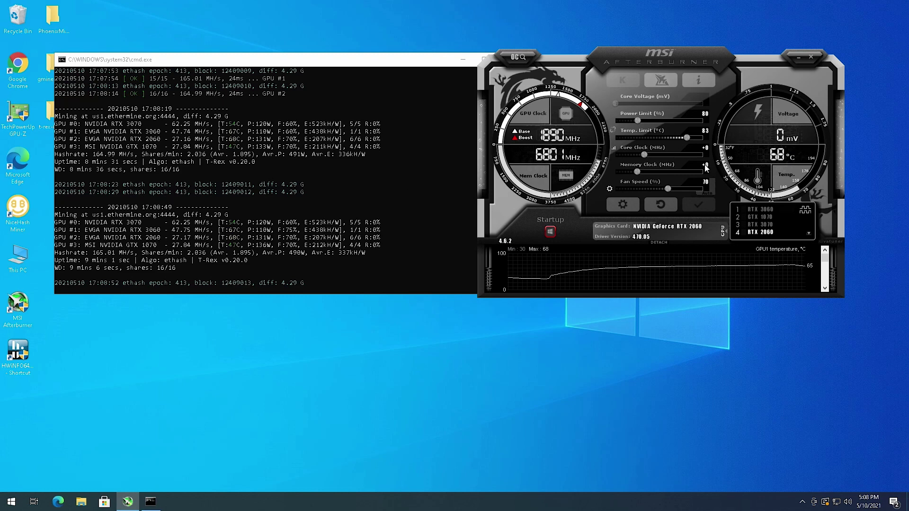
# Apply a 73% power limit and a fixed 80% fan speed to the RTX 2060
pyautogui.scroll(-7, 711, 115)
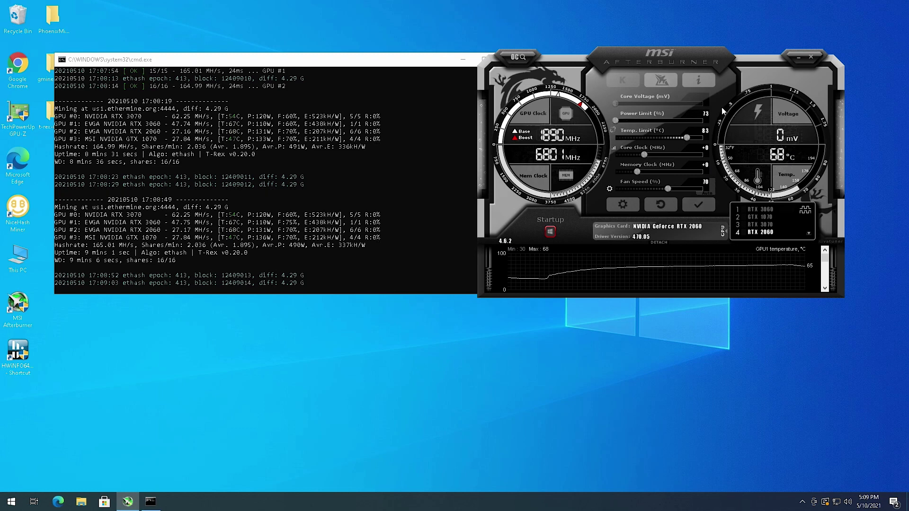
pyautogui.click(704, 203)
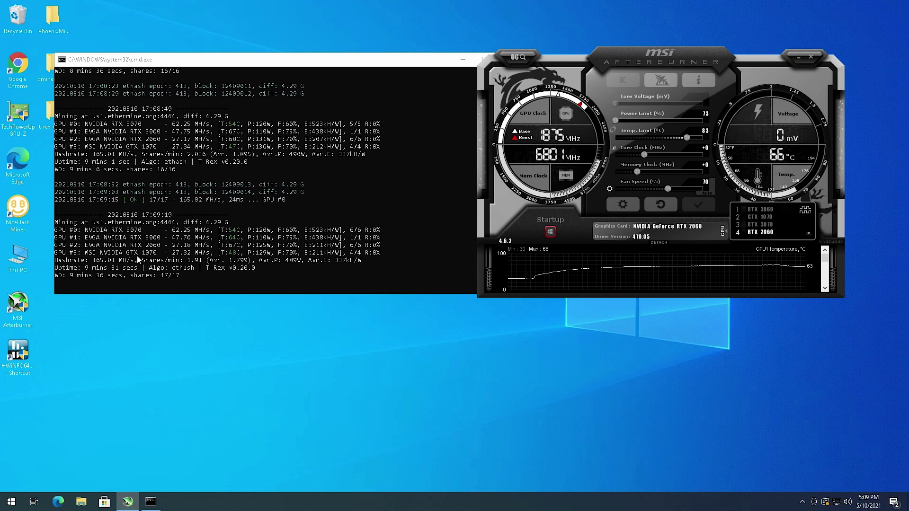
pyautogui.click(706, 182)
pyautogui.click(697, 203)
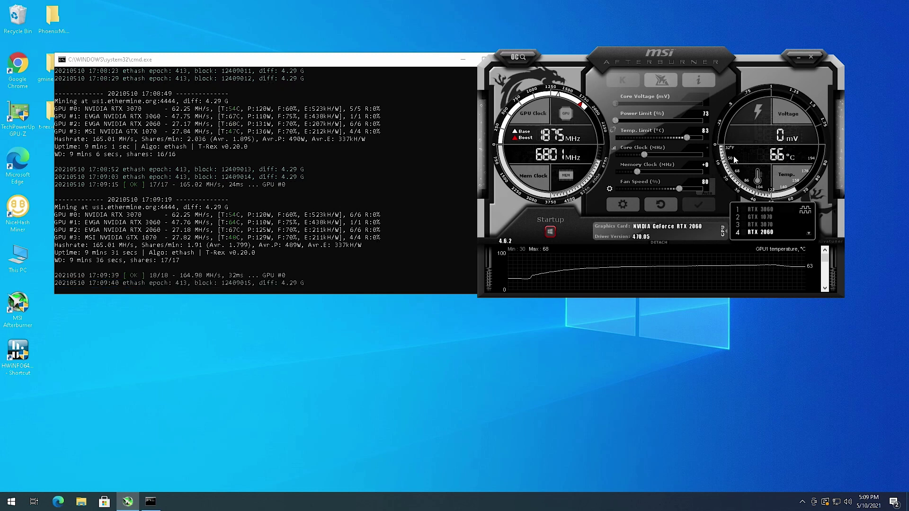
# Set a -502 core clock offset and a +600 memory clock offset, then apply them
pyautogui.write('00')
pyautogui.press('Return')
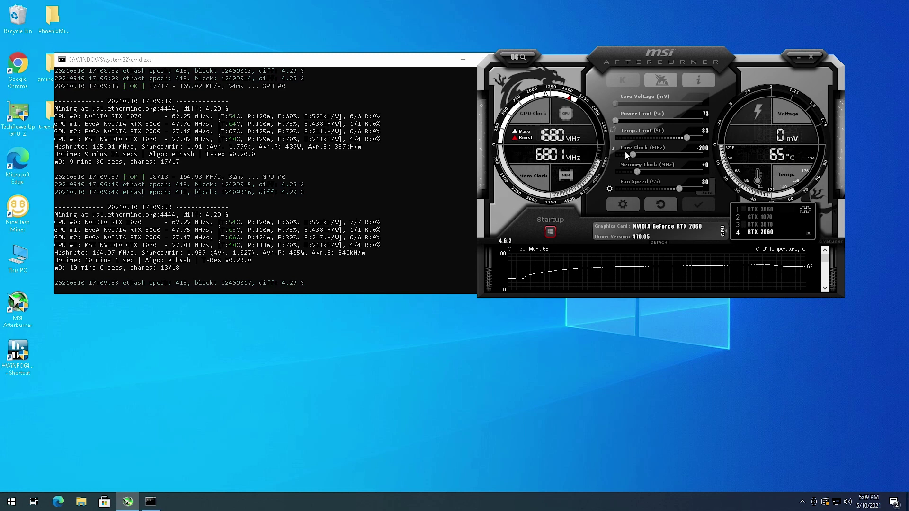
pyautogui.moveTo(632, 154); pyautogui.dragTo(615, 157)
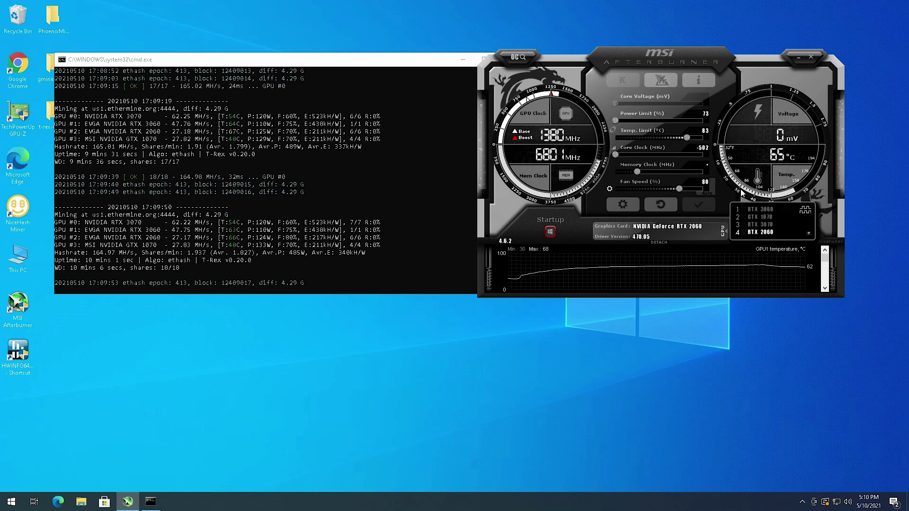
pyautogui.write('600')
pyautogui.press('Return')
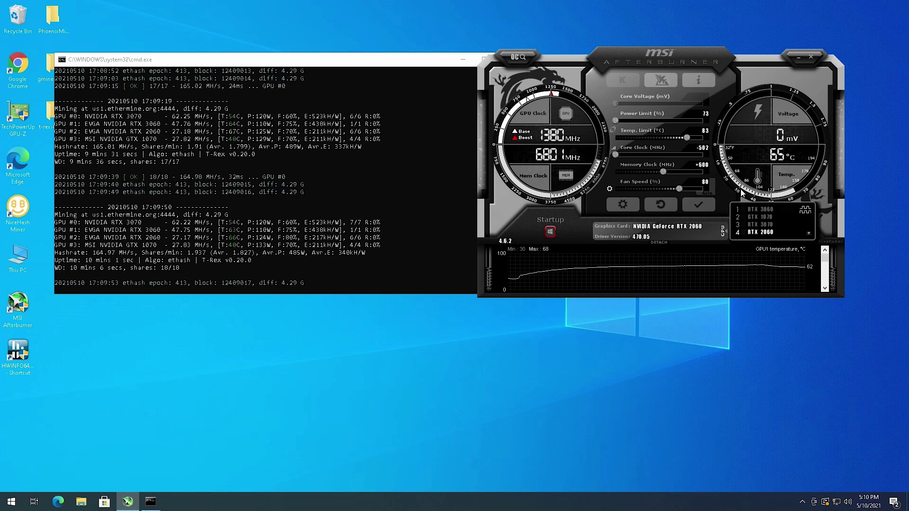
pyautogui.click(710, 206)
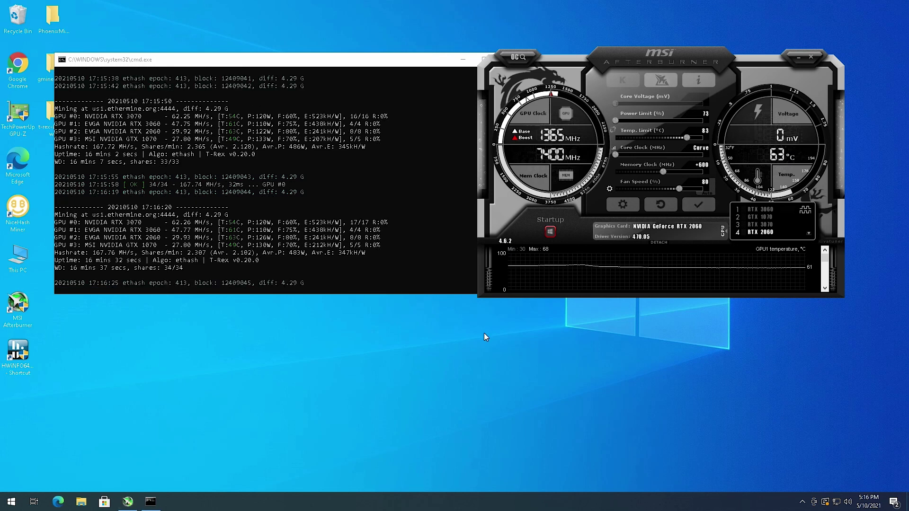
# Apply a +800 memory clock offset and re-enter -502 as the core clock offset
pyautogui.click(704, 164)
pyautogui.write('800')
pyautogui.press('Return')
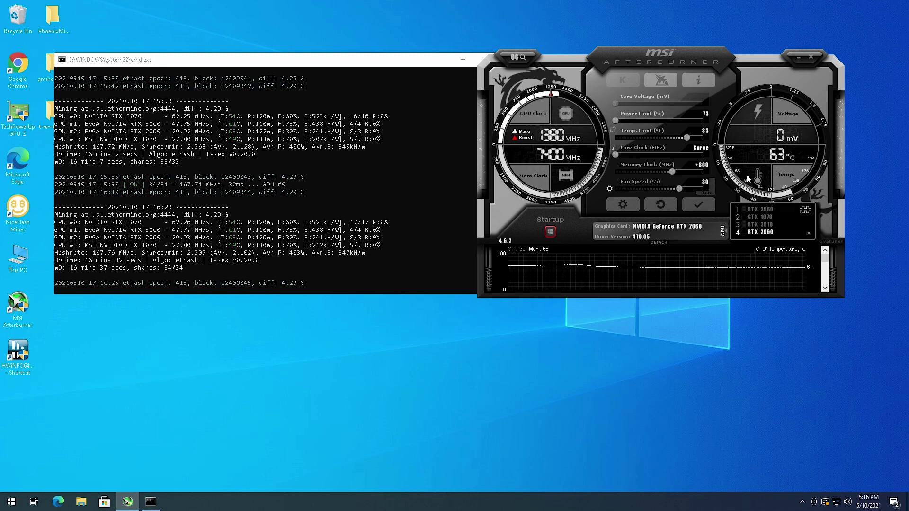
pyautogui.click(698, 204)
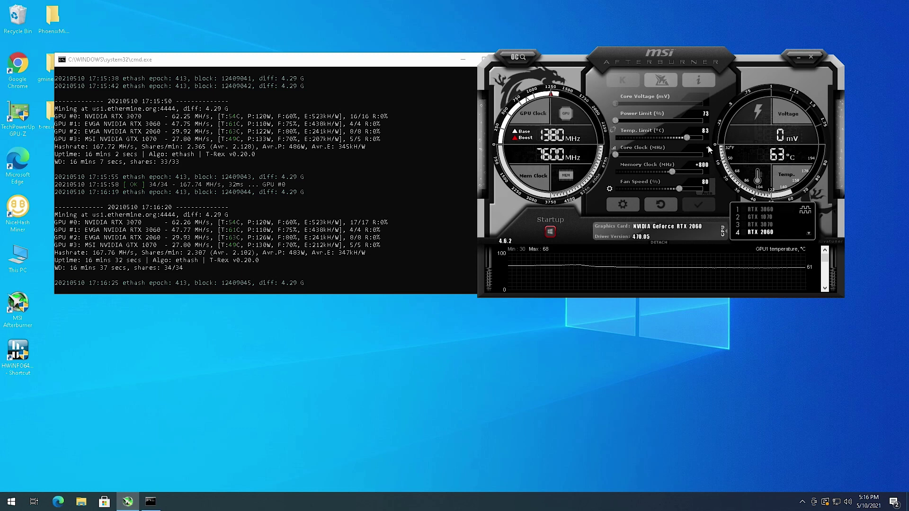
pyautogui.write('-502')
pyautogui.press('Return')
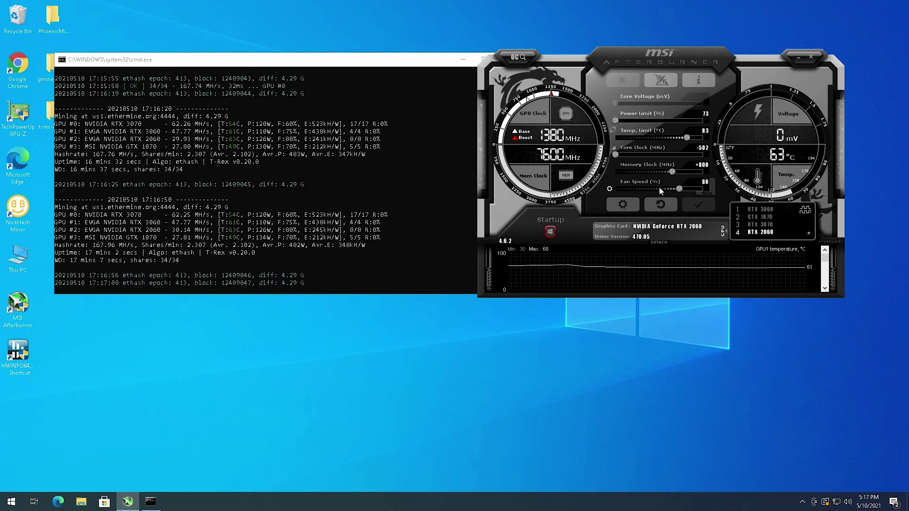
# Apply a 90% fan speed, then raise the memory clock offset to +900
pyautogui.click(706, 183)
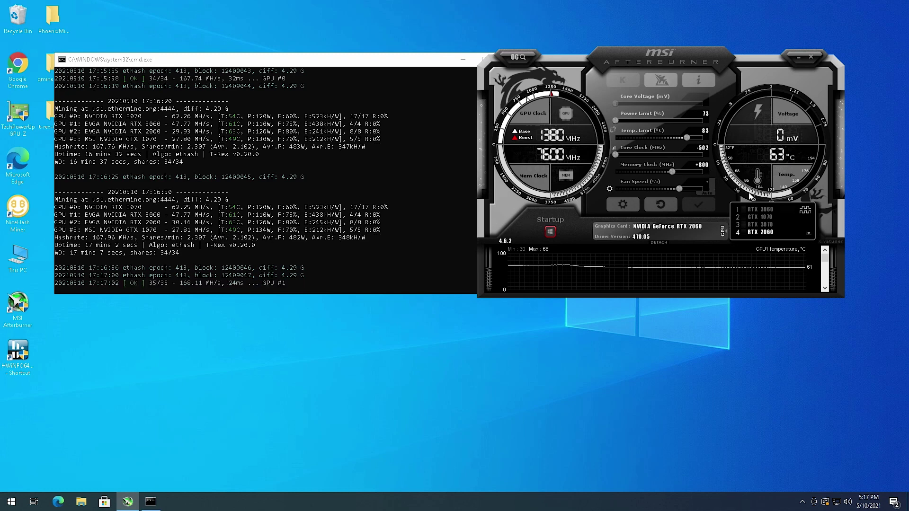
pyautogui.write('90')
pyautogui.press('Return')
pyautogui.click(713, 206)
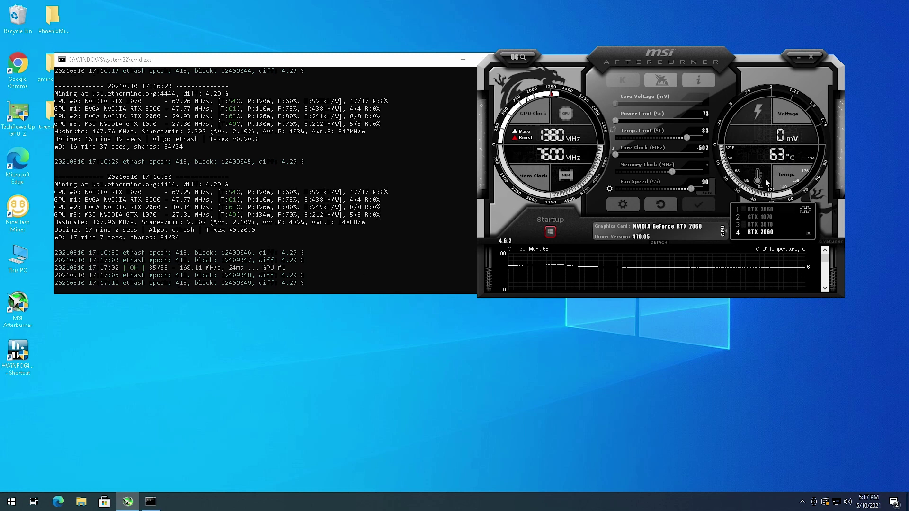
pyautogui.write('900')
pyautogui.press('Return')
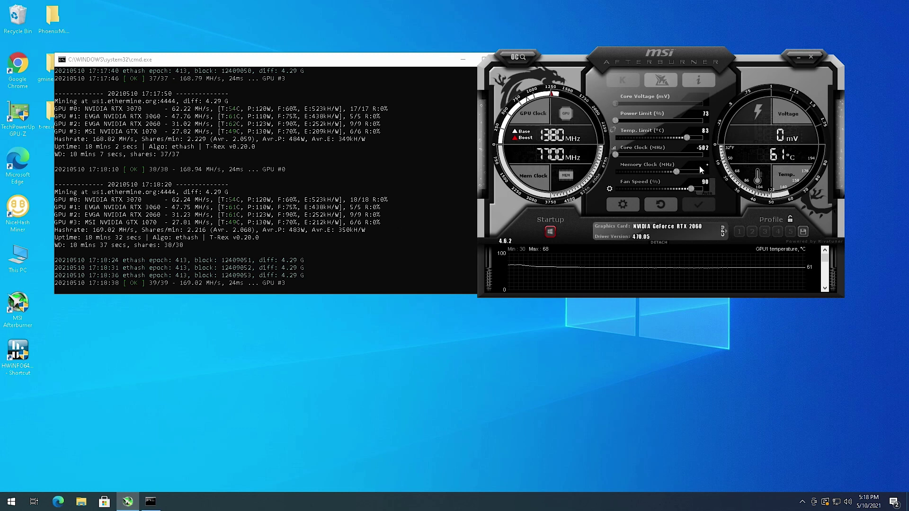
# Apply a +950 memory clock offset, then select WhatToMine's Ethash hashrate value for replacement
pyautogui.write('950')
pyautogui.press('Return')
pyautogui.click(698, 206)
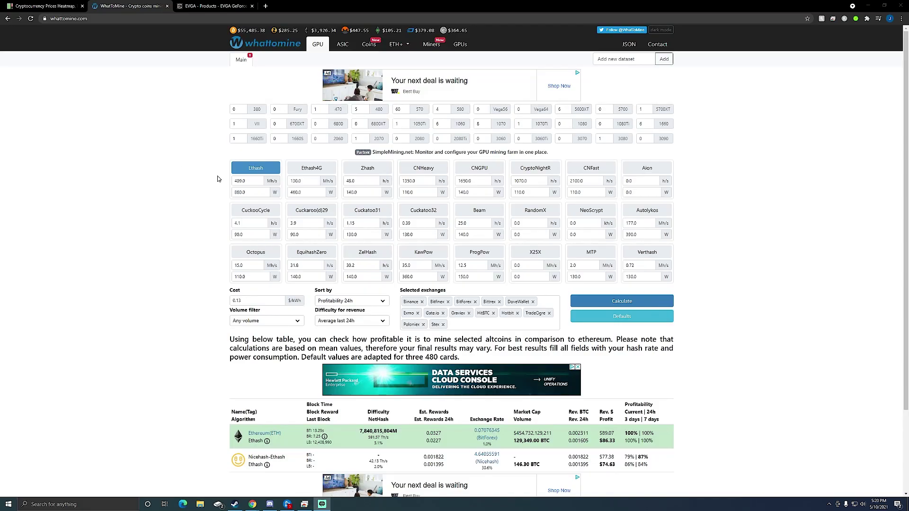
pyautogui.moveTo(248, 181); pyautogui.dragTo(185, 179)
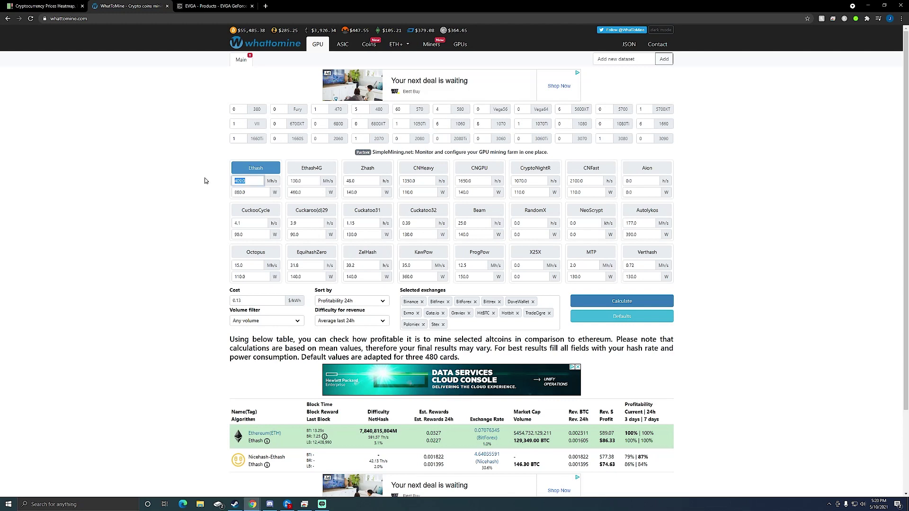
# Enter 31 MH/s and 124 W for Ethash, calculate, and review the results
pyautogui.write('31')
pyautogui.press('Tab')
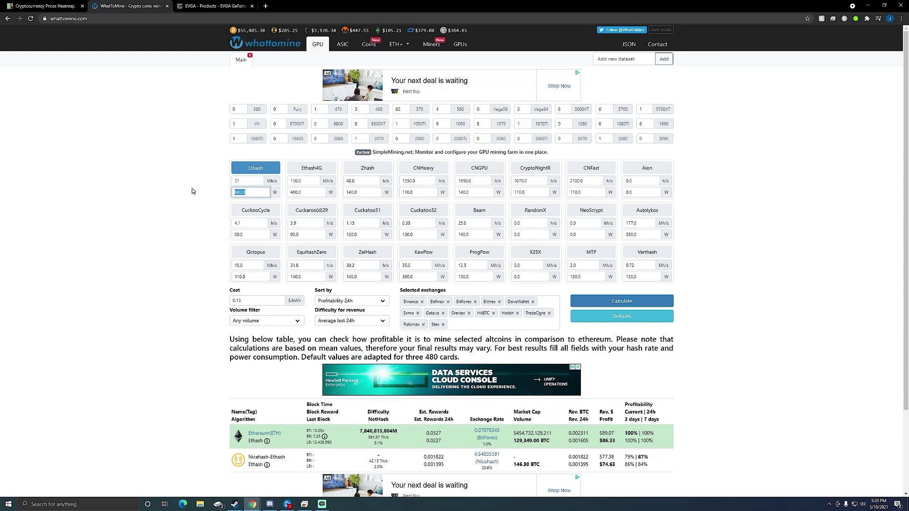
pyautogui.write('124')
pyautogui.press('Tab')
pyautogui.click(661, 302)
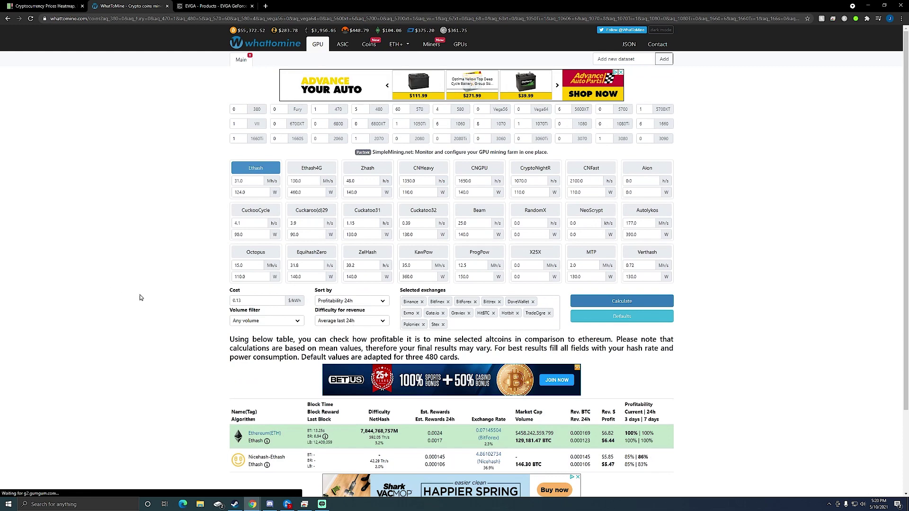
pyautogui.scroll(-2, 601, 374)
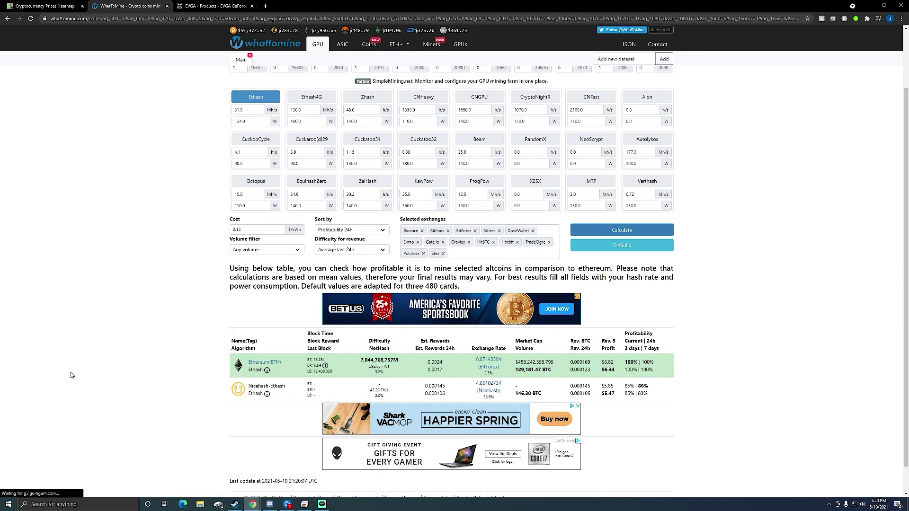
pyautogui.scroll(2, 183, 273)
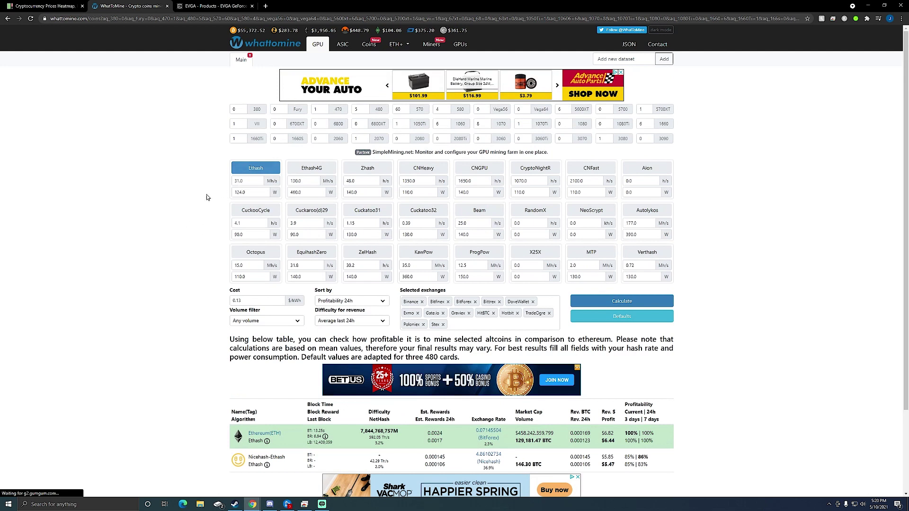
# Enable Ethash4G with 31 MH/s and 124 W, then recalculate
pyautogui.click(312, 168)
pyautogui.click(320, 180)
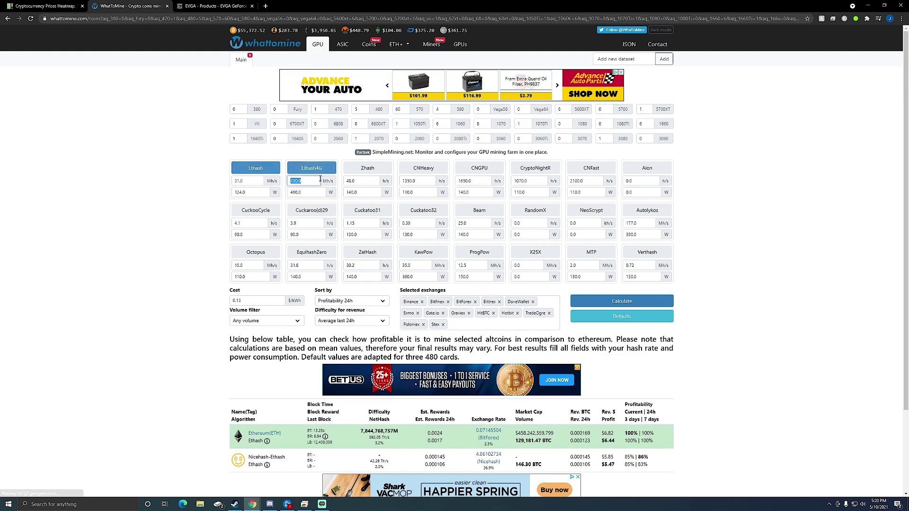
pyautogui.write('31')
pyautogui.doubleClick(310, 193)
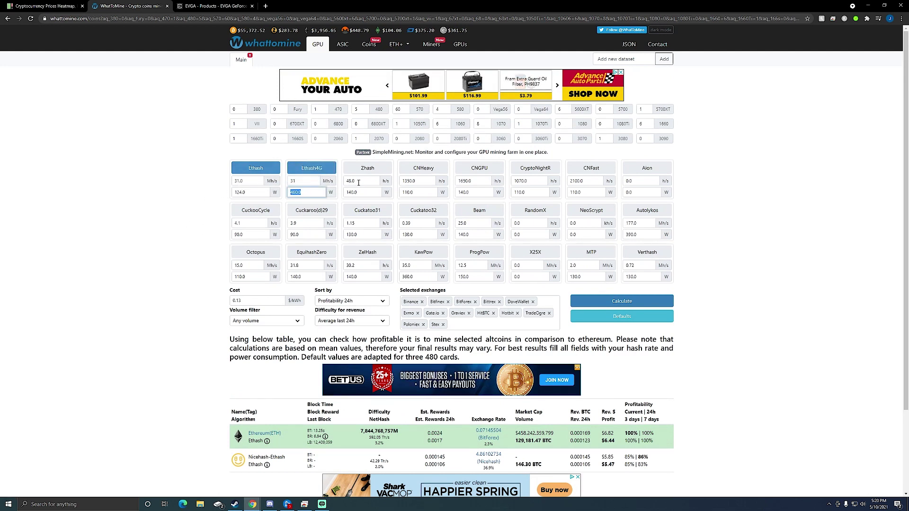
pyautogui.write('124')
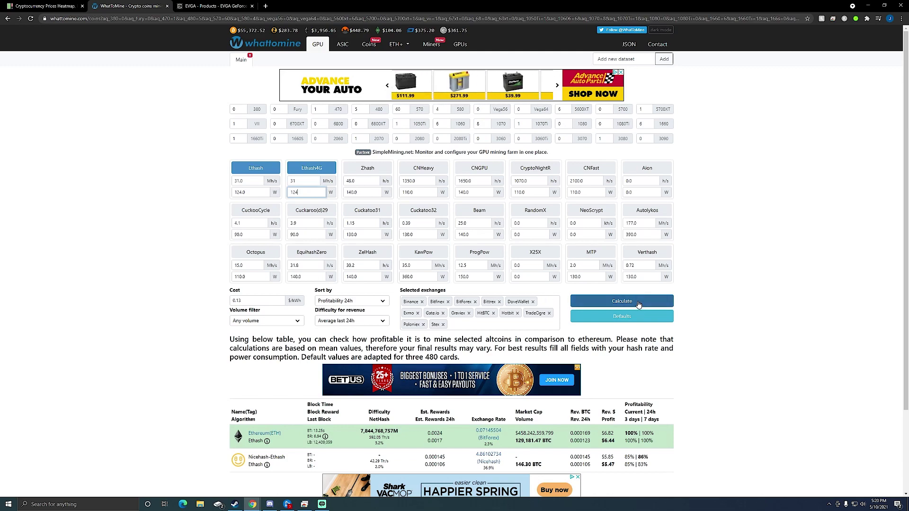
pyautogui.click(615, 302)
pyautogui.scroll(-3, 795, 329)
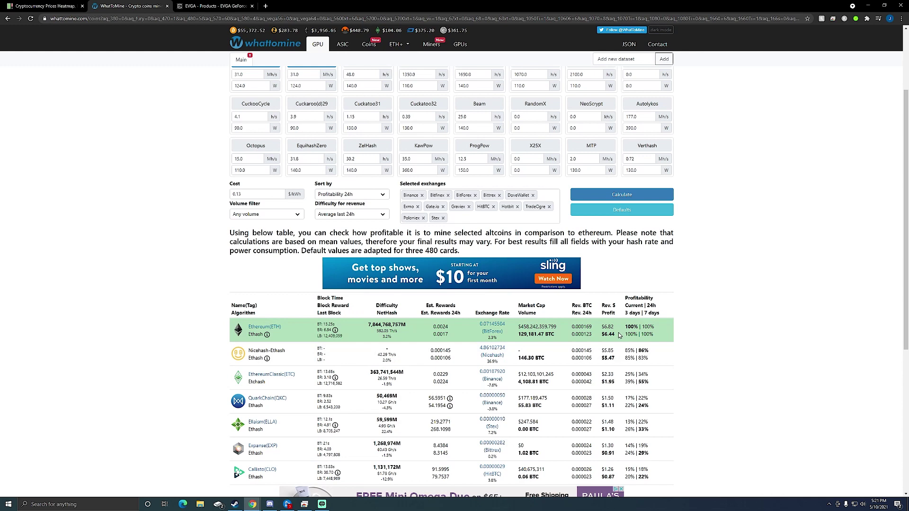
# Scroll back up the Ethereum results and switch to the COIN360 price heatmap tab
pyautogui.scroll(2, 528, 297)
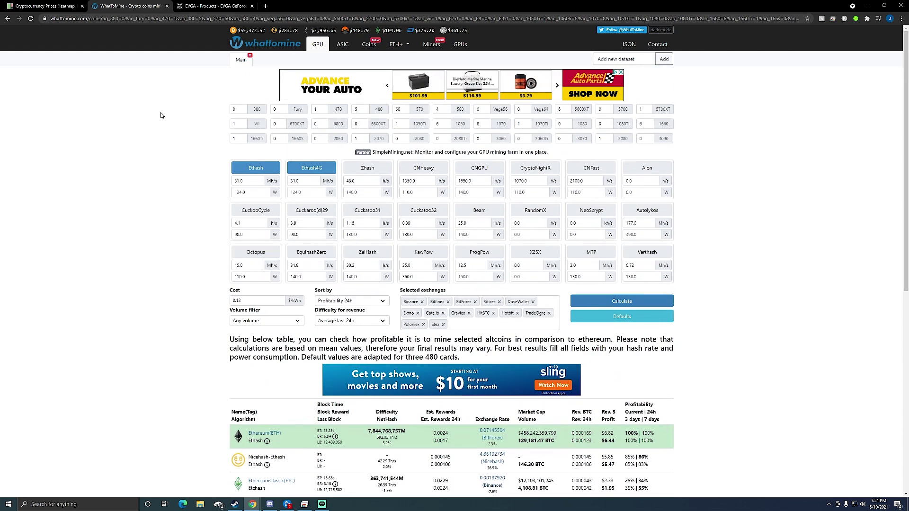
pyautogui.click(42, 5)
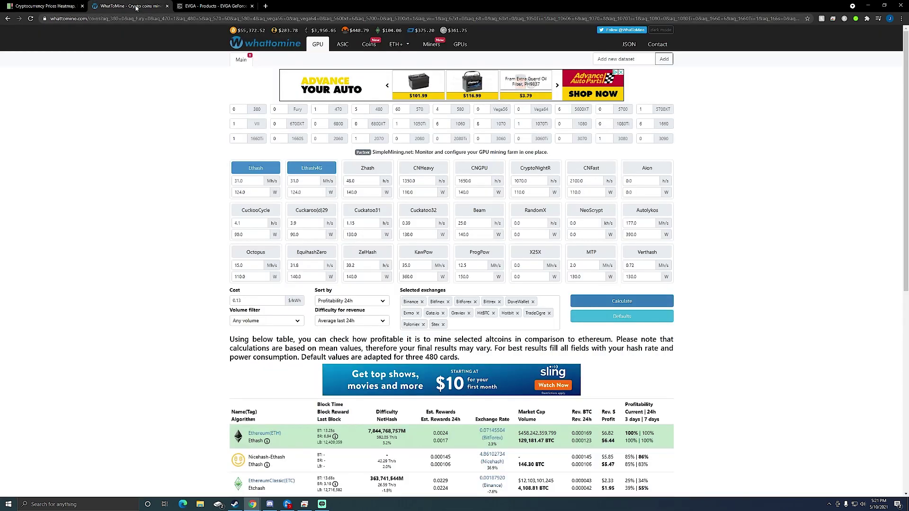
# Return to the WhatToMine GPU calculator tab
pyautogui.click(128, 6)
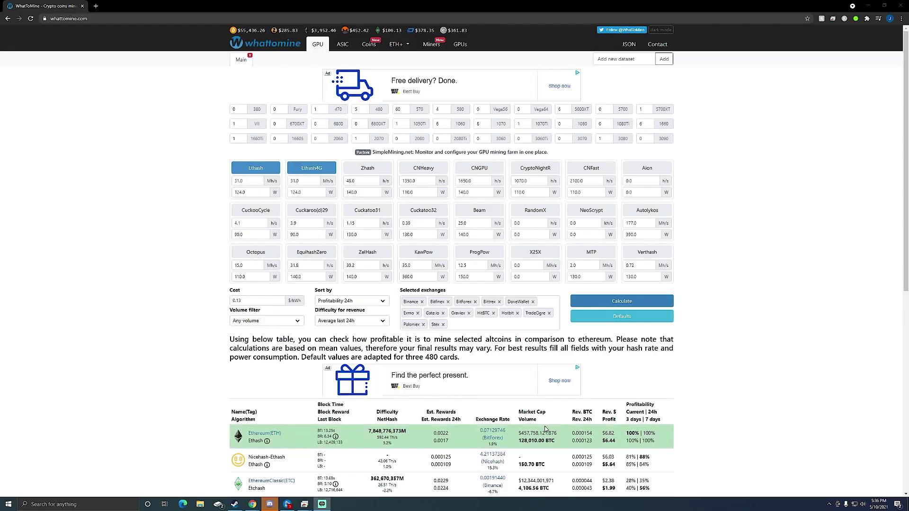
# Recalculate with Ethash and Ethash4G power at 85 W, then return to the Test Bench desktop
pyautogui.doubleClick(247, 192)
pyautogui.write('85')
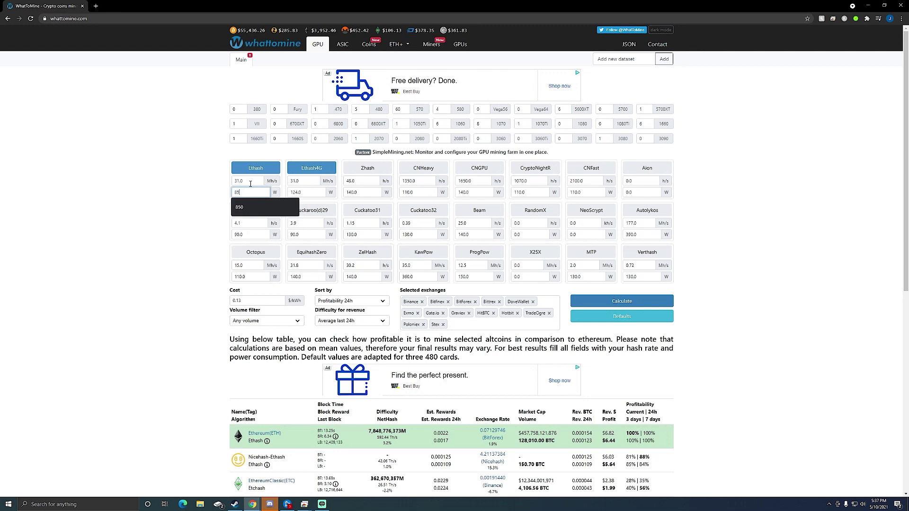
pyautogui.doubleClick(307, 191)
pyautogui.write('85')
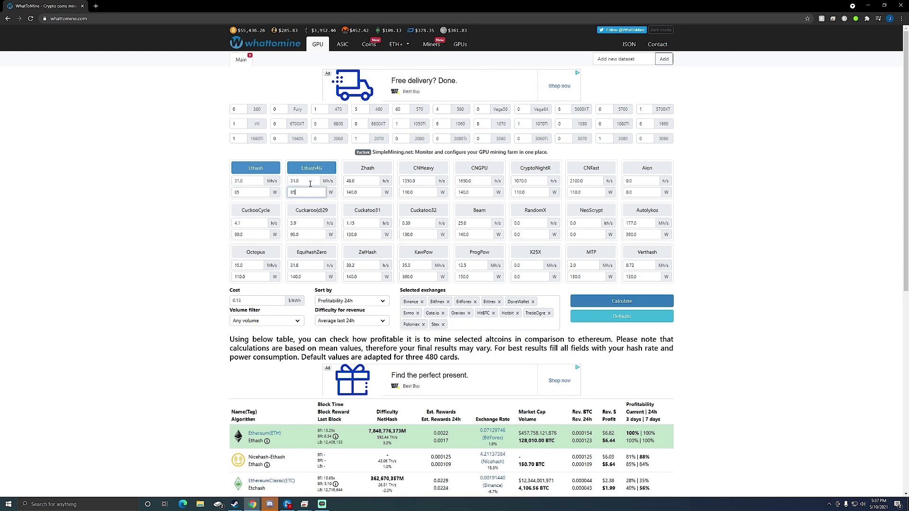
pyautogui.click(656, 305)
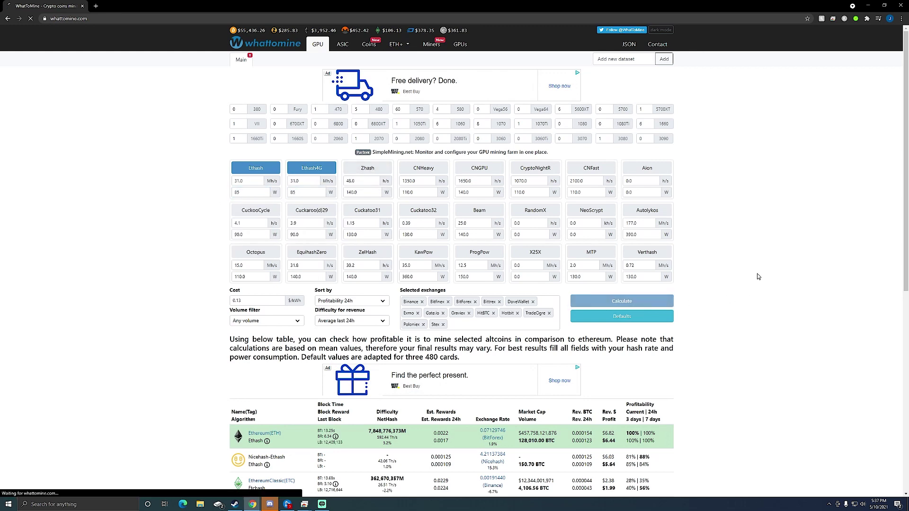
pyautogui.scroll(-2, 710, 267)
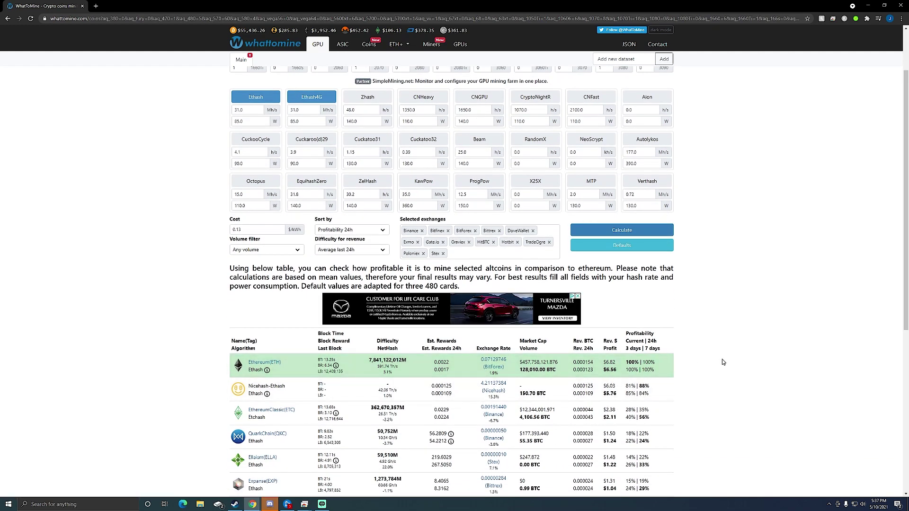
pyautogui.scroll(2, 608, 363)
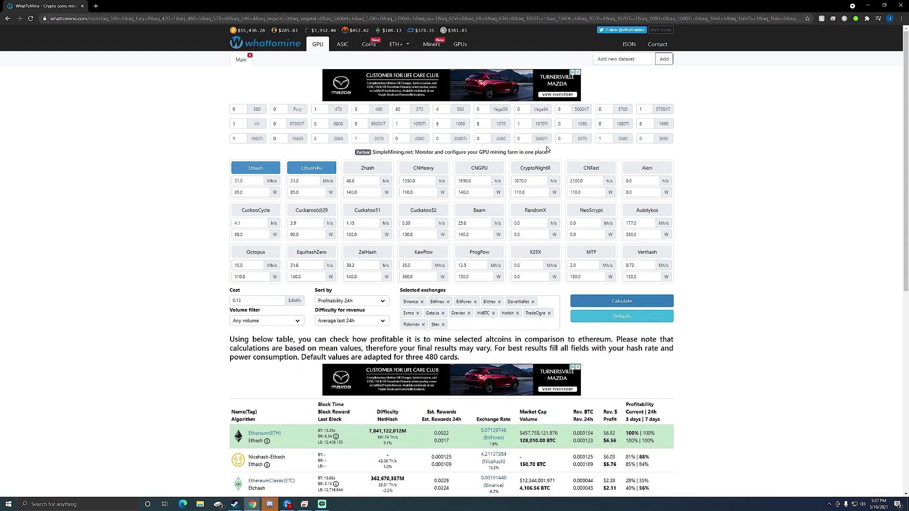
pyautogui.scroll(-2, 706, 346)
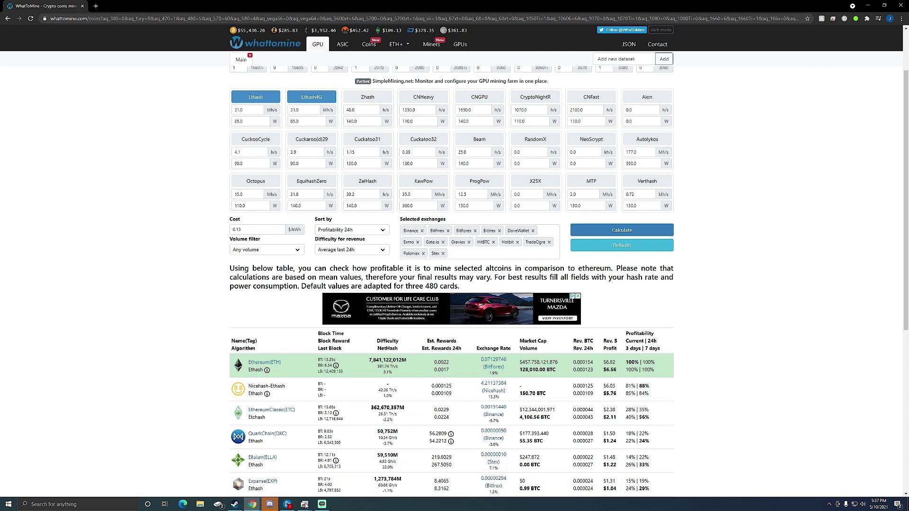
pyautogui.moveTo(305, 505)
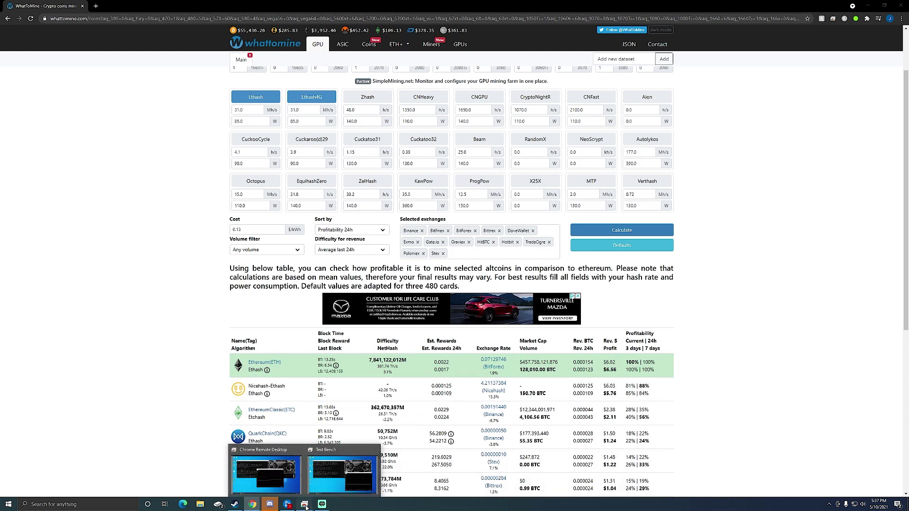
pyautogui.click(334, 477)
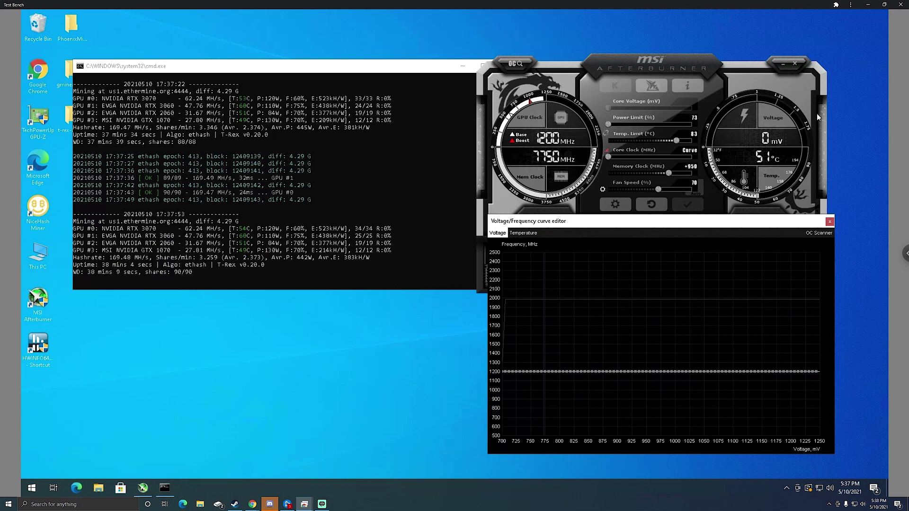
pyautogui.click(829, 221)
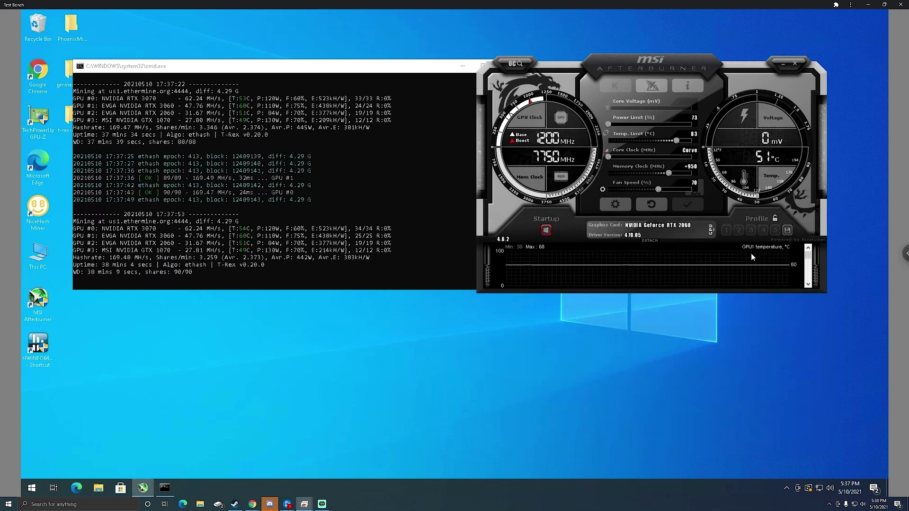